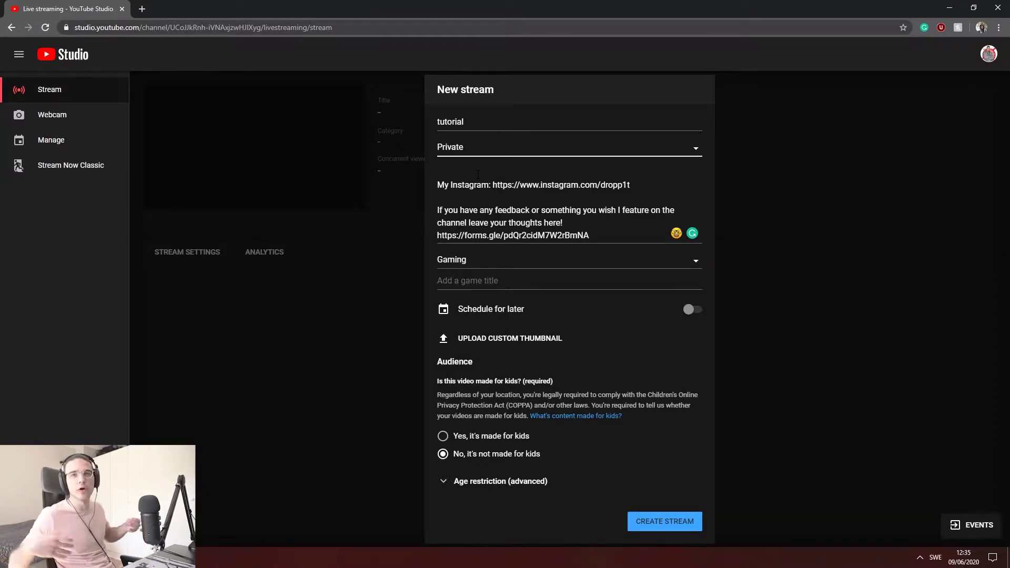
Replace the new stream's description with "text for your stream".
drag(590, 235, 420, 175)
text(text for your stream)
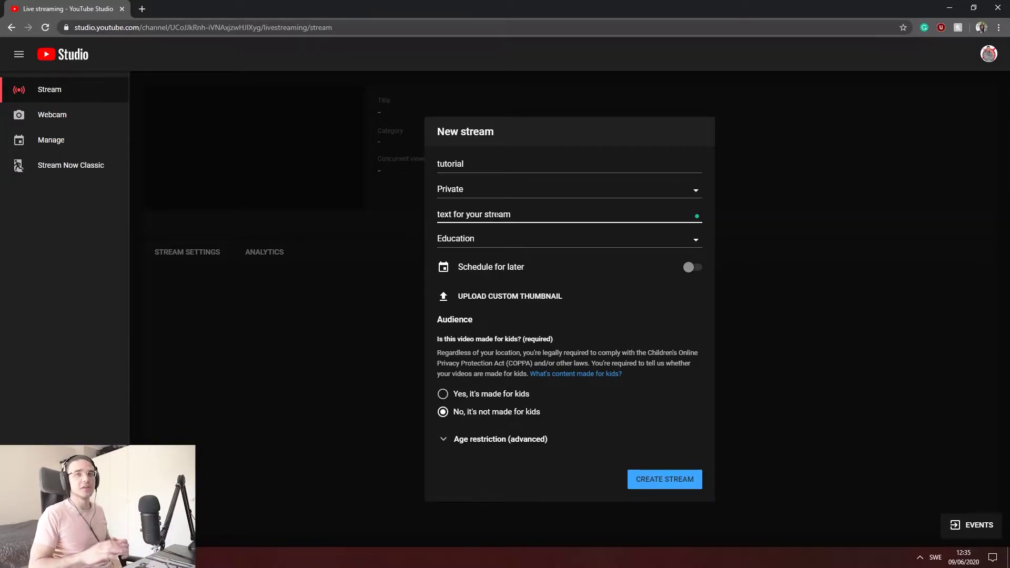
drag(512, 215, 421, 216)
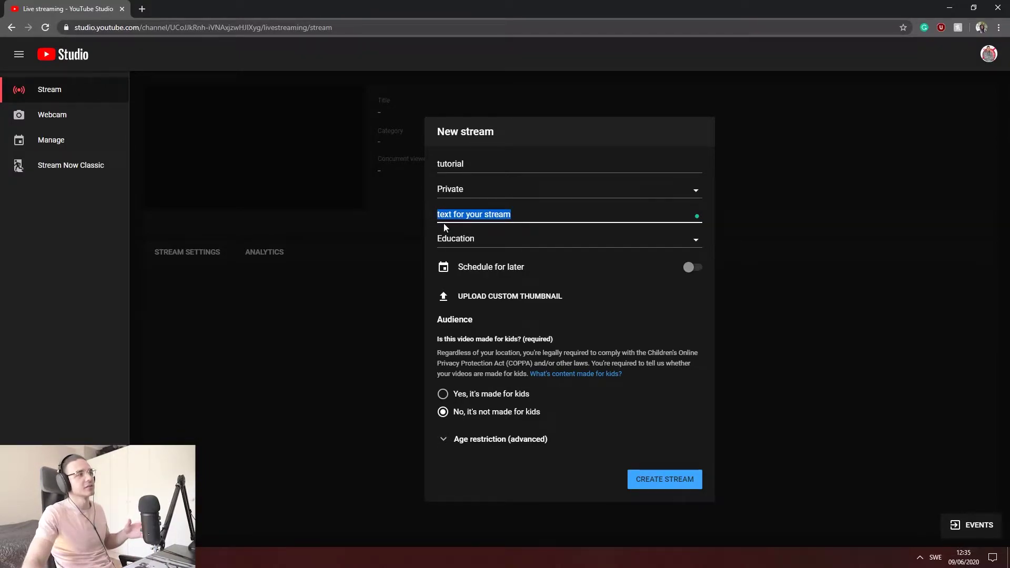
Look through the stream categories and choose Education.
click(435, 238)
scroll(489, 295, down, 2)
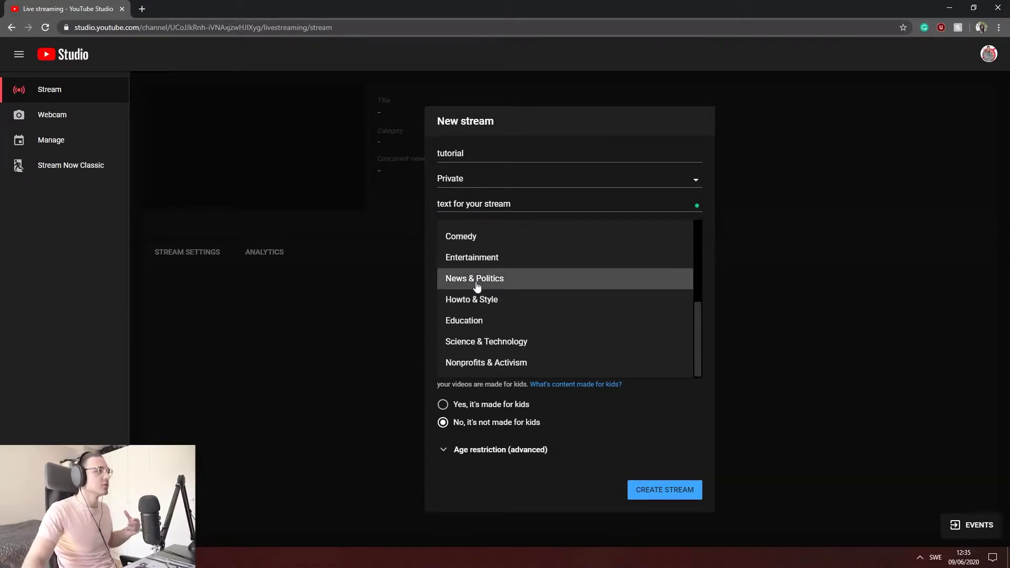
scroll(480, 273, up, 2)
scroll(480, 287, down, 2)
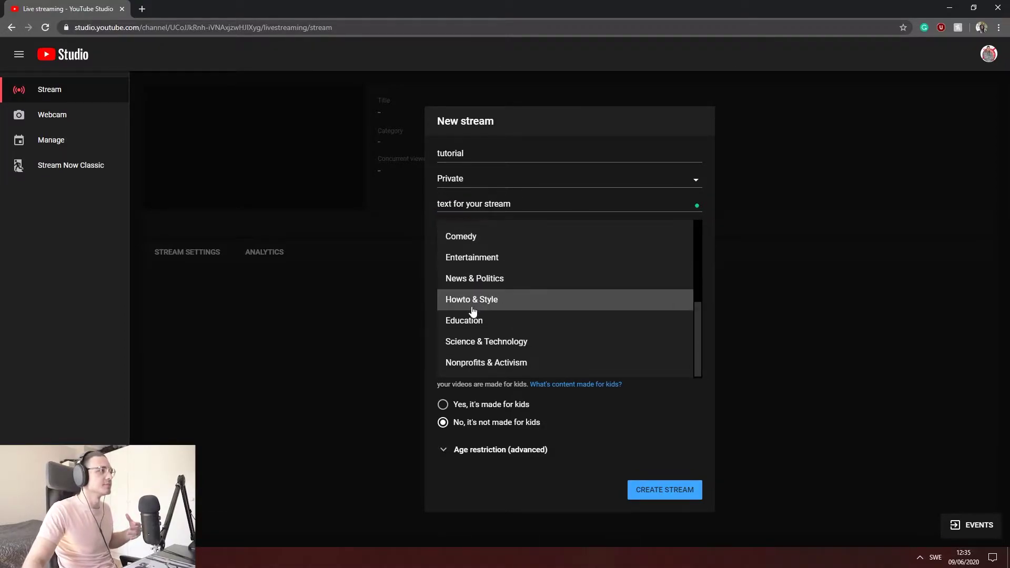
click(470, 320)
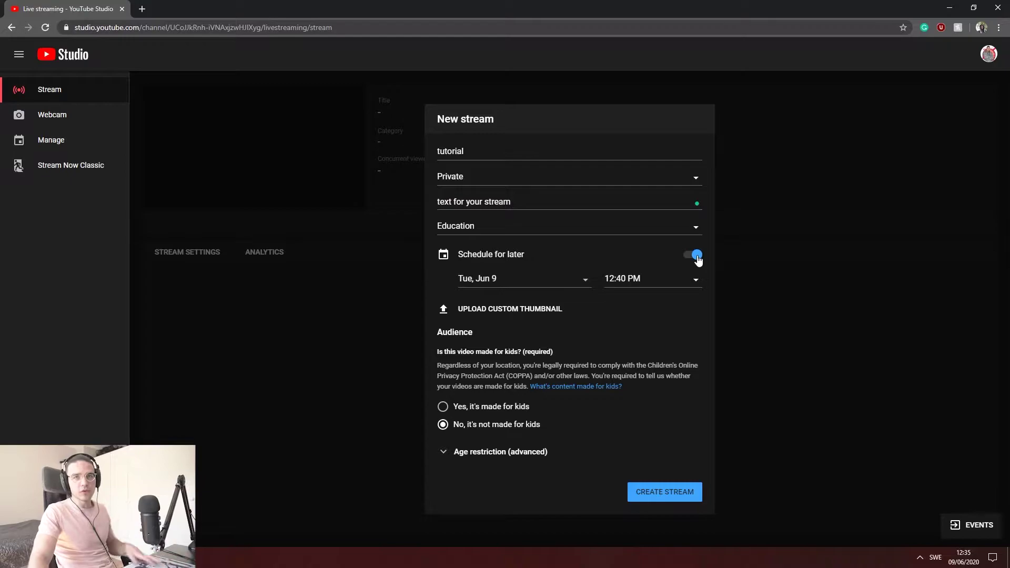
Turn off scheduling for later and create the stream.
click(698, 257)
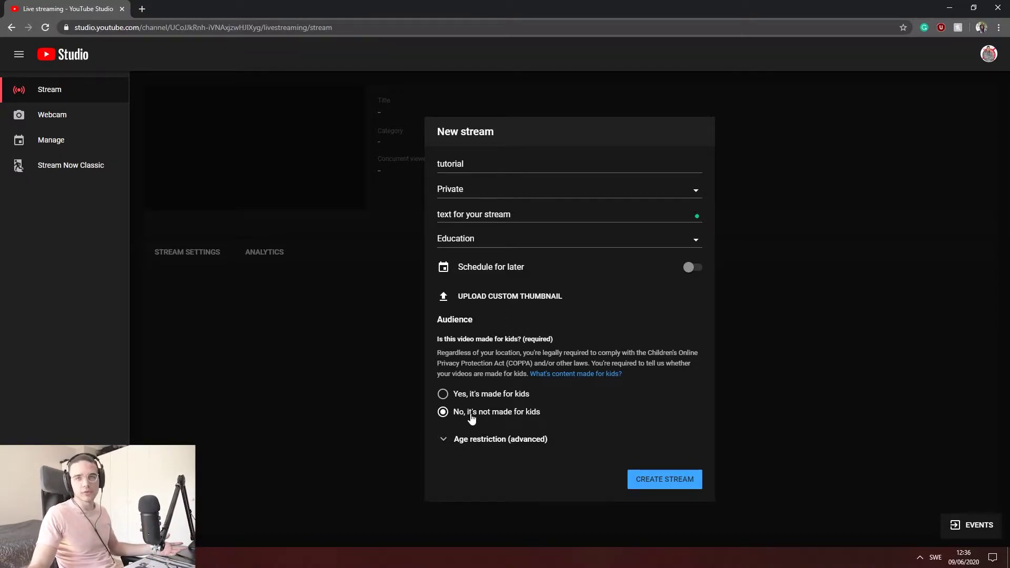
click(659, 479)
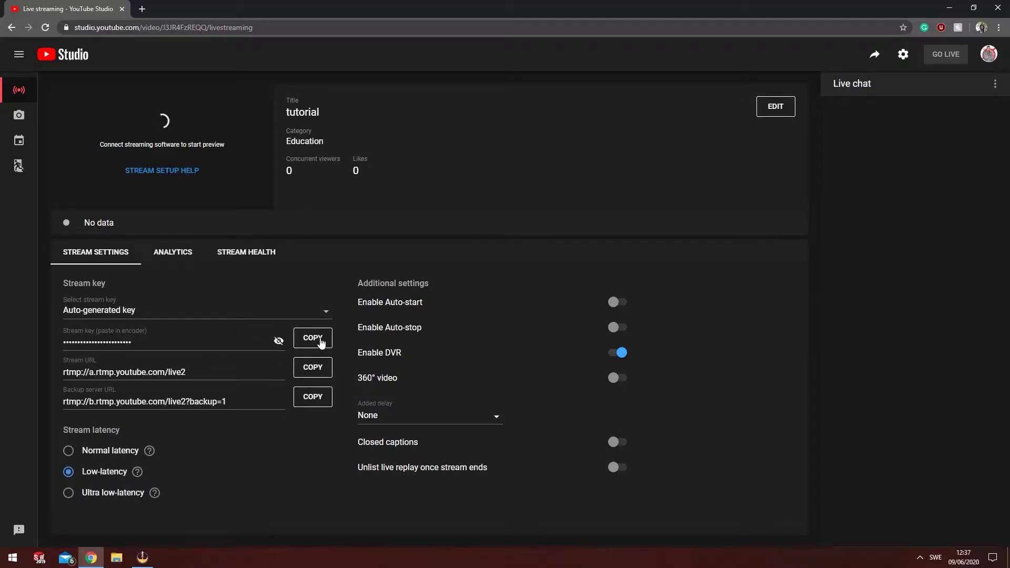
Copy the auto-generated stream key, switch to OBS and enter it as the stream key for the YouTube service.
click(322, 342)
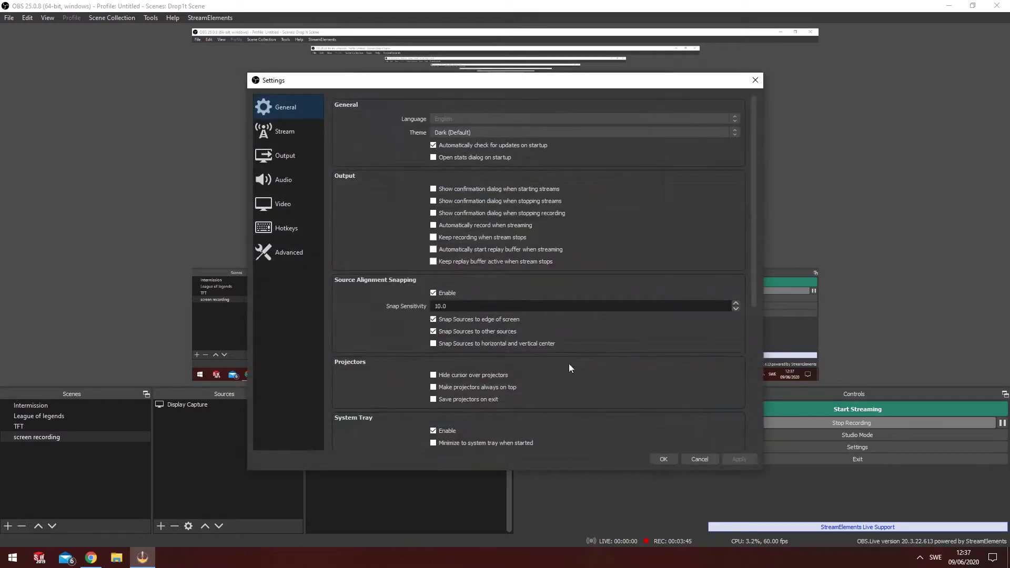
click(289, 156)
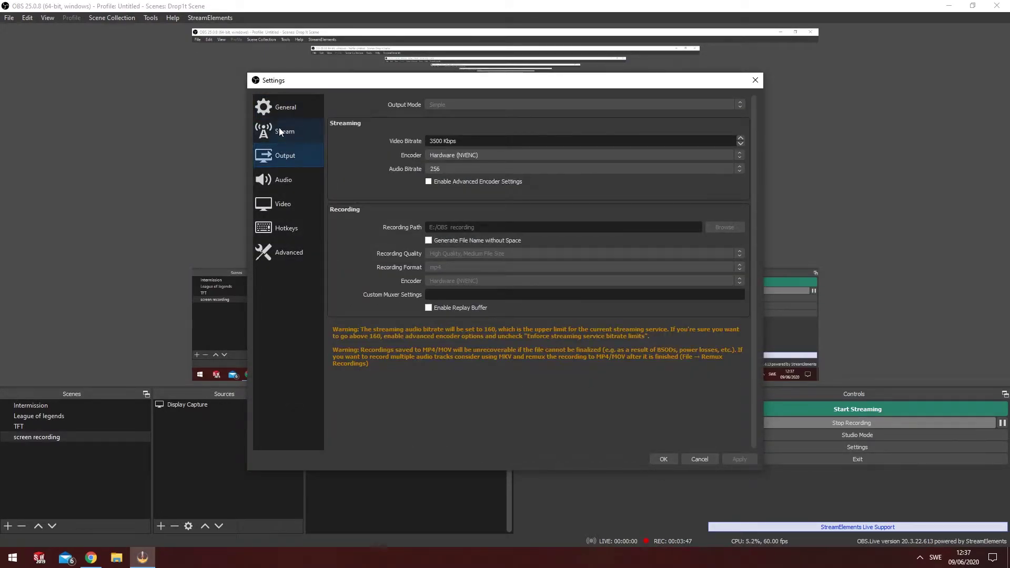
click(280, 132)
click(624, 138)
double_click(624, 137)
click(624, 137)
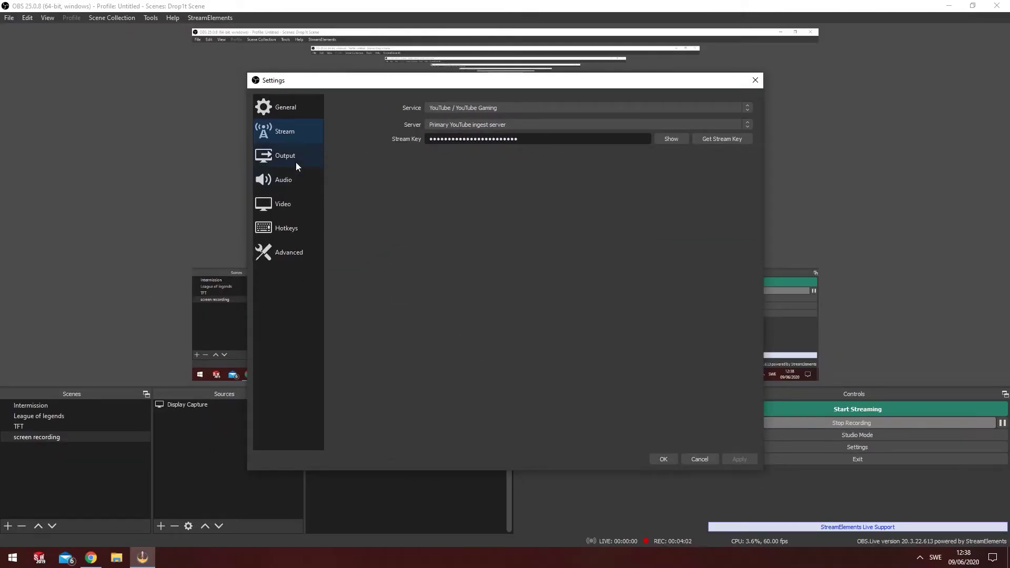
Review the streaming output settings, accept the settings and start streaming from OBS.
click(296, 163)
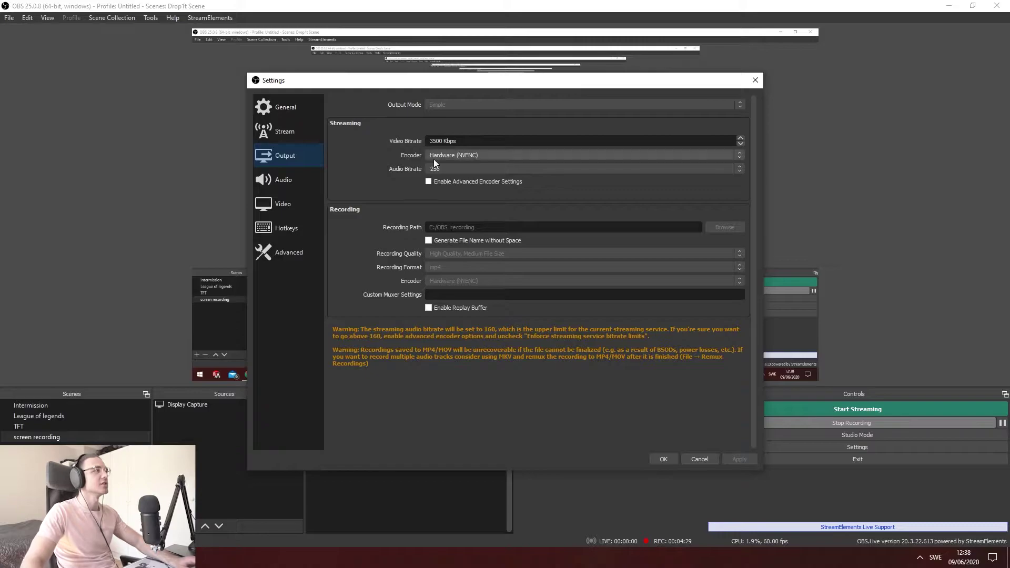
click(664, 458)
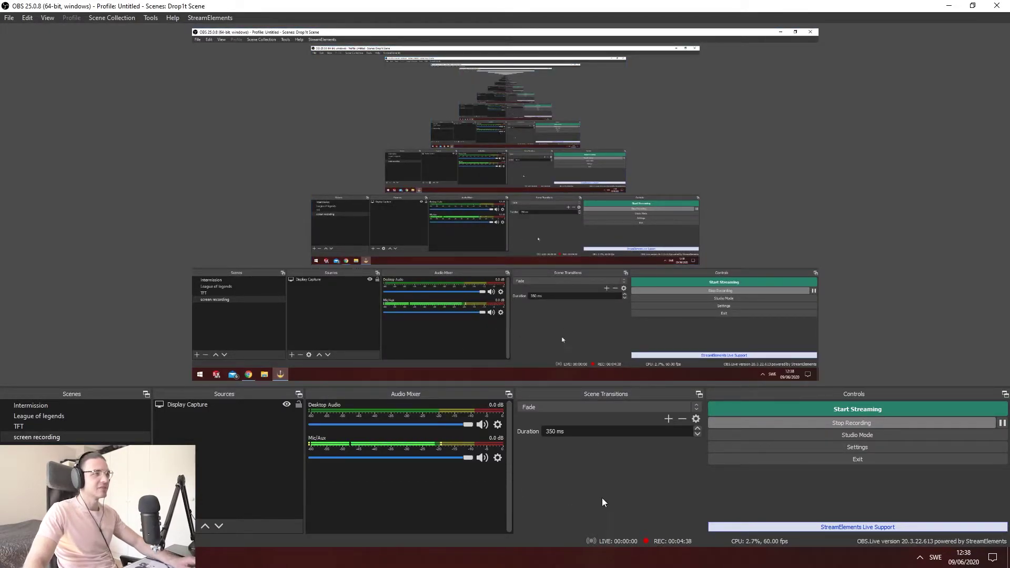
click(869, 410)
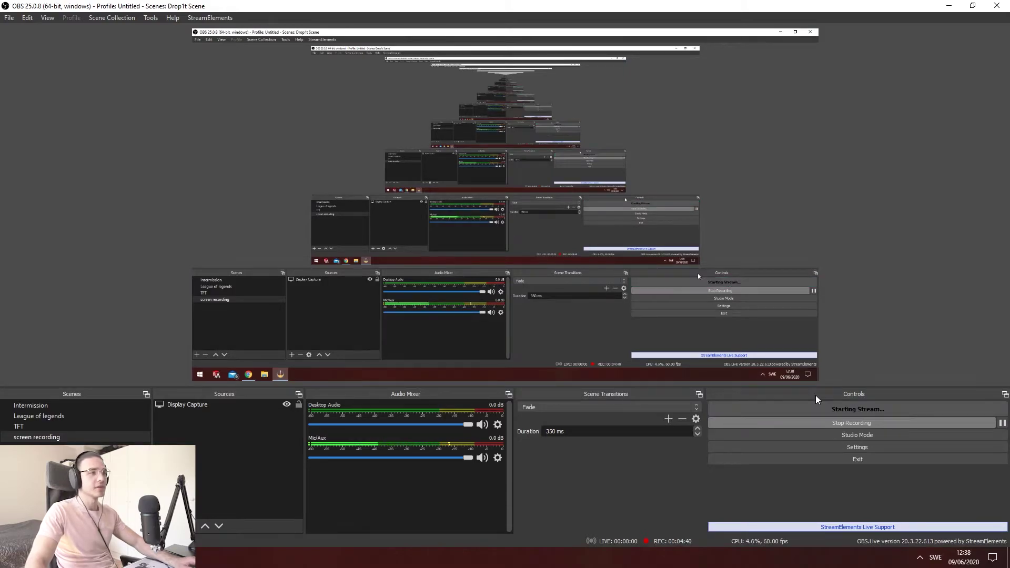
Switch back to YouTube Studio and check the stream's connection and health status, ending on the stream settings.
drag(614, 5, 613, 39)
click(584, 20)
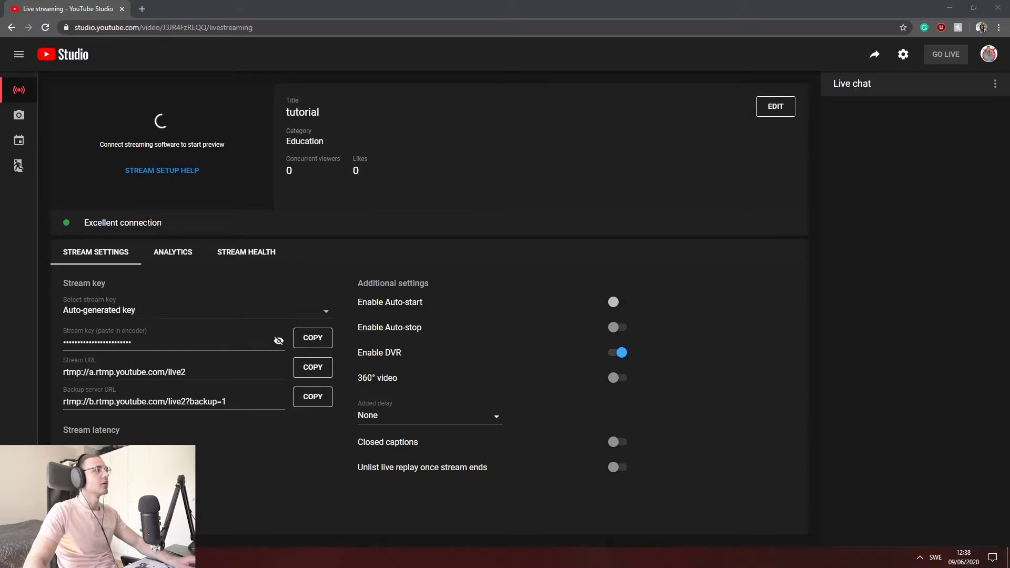
drag(168, 227, 84, 223)
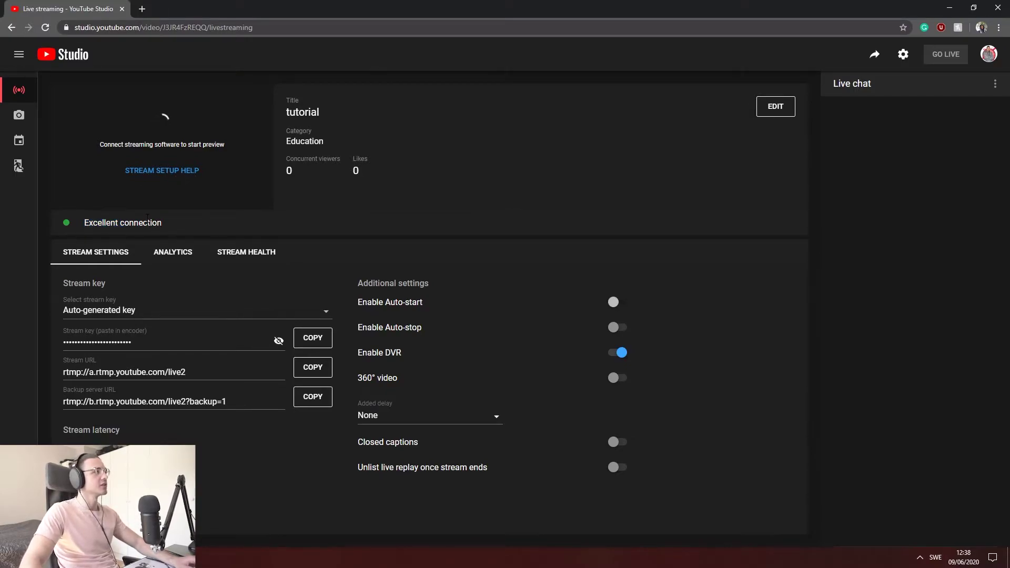
click(263, 255)
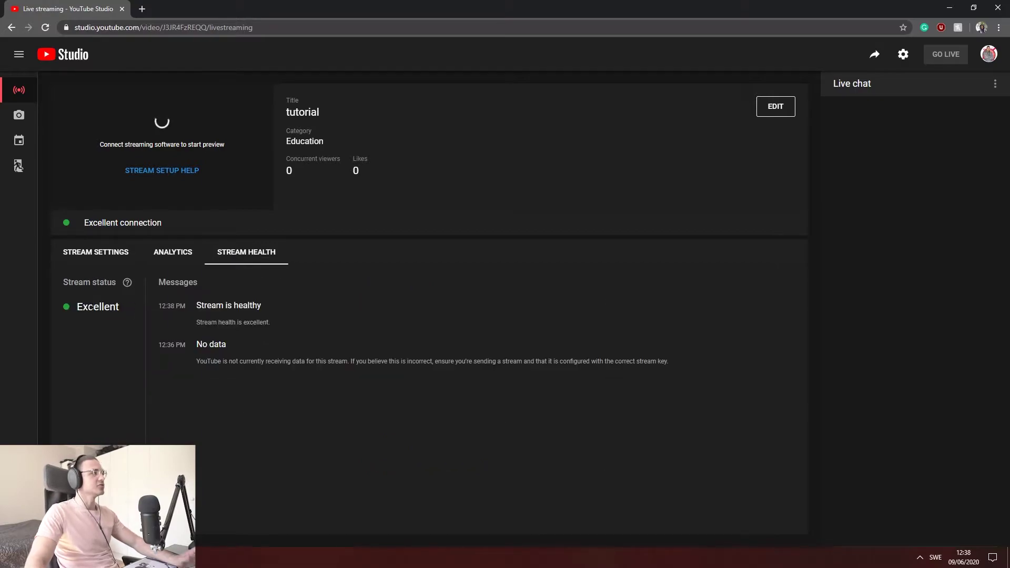
drag(71, 313, 121, 315)
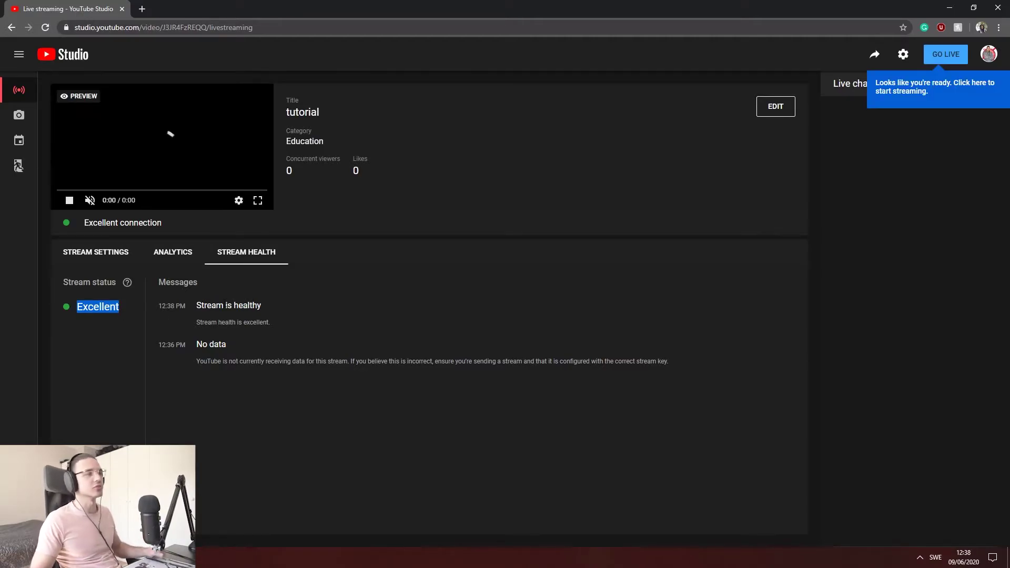
click(116, 255)
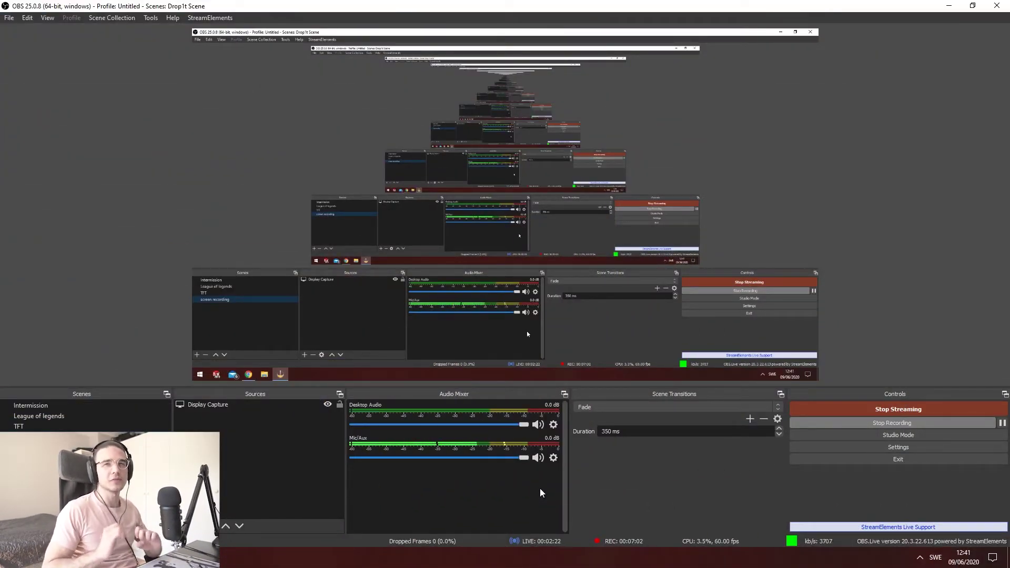
Open the Mic/Aux audio filters and examine the settings of the Compressor, Expander and Limiter.
click(553, 458)
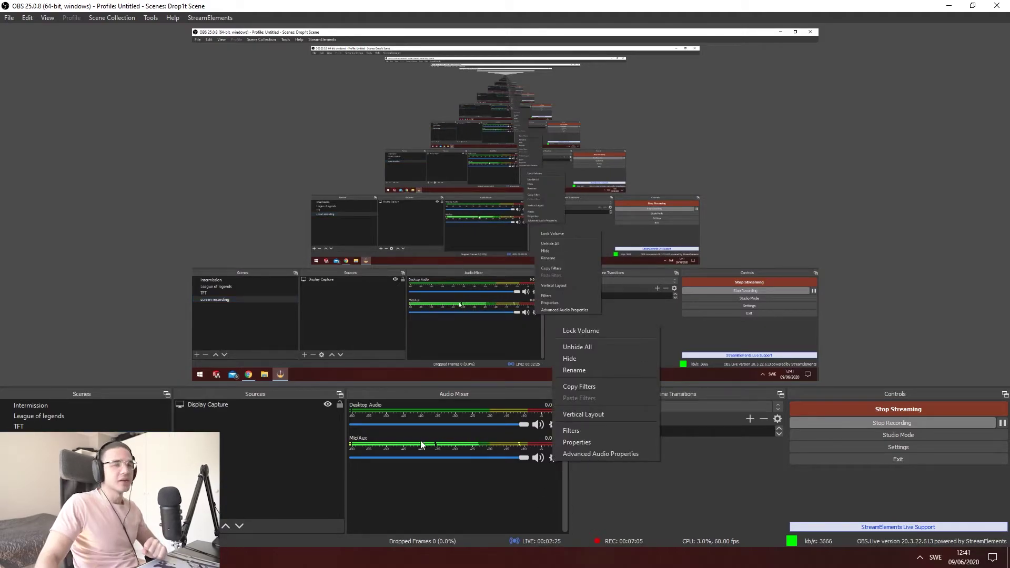
click(579, 431)
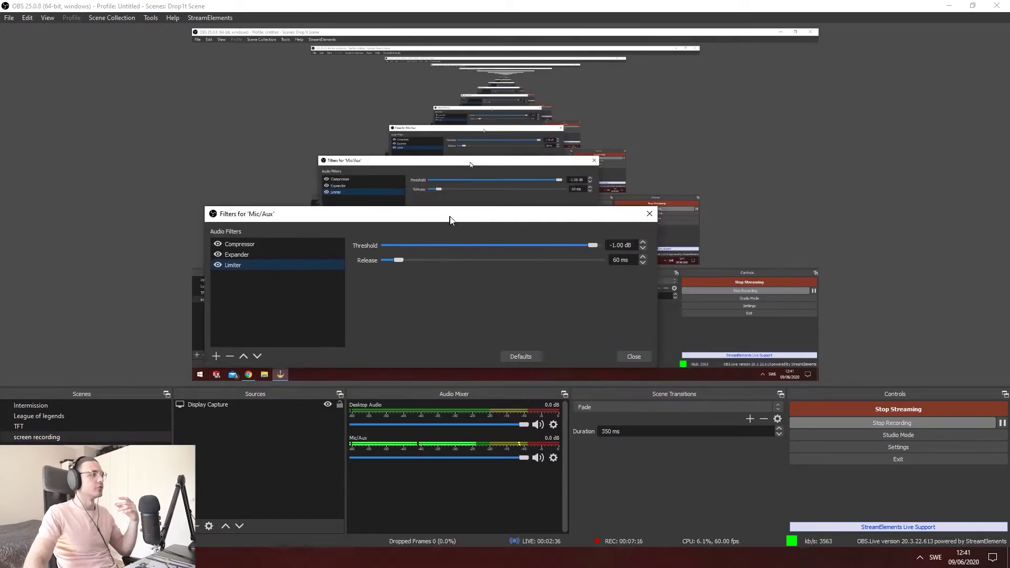
drag(449, 219, 481, 223)
click(269, 248)
click(273, 258)
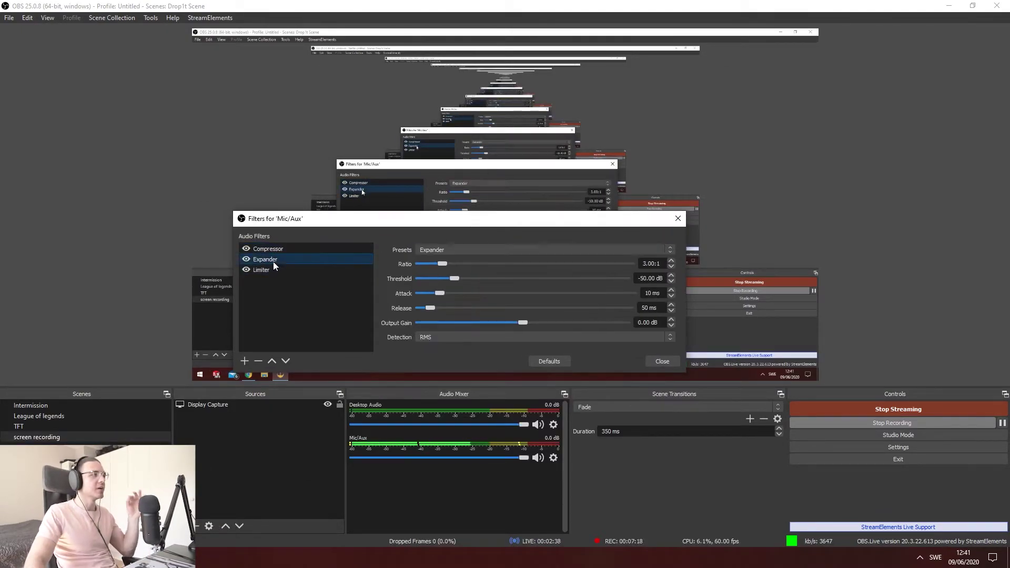
click(273, 270)
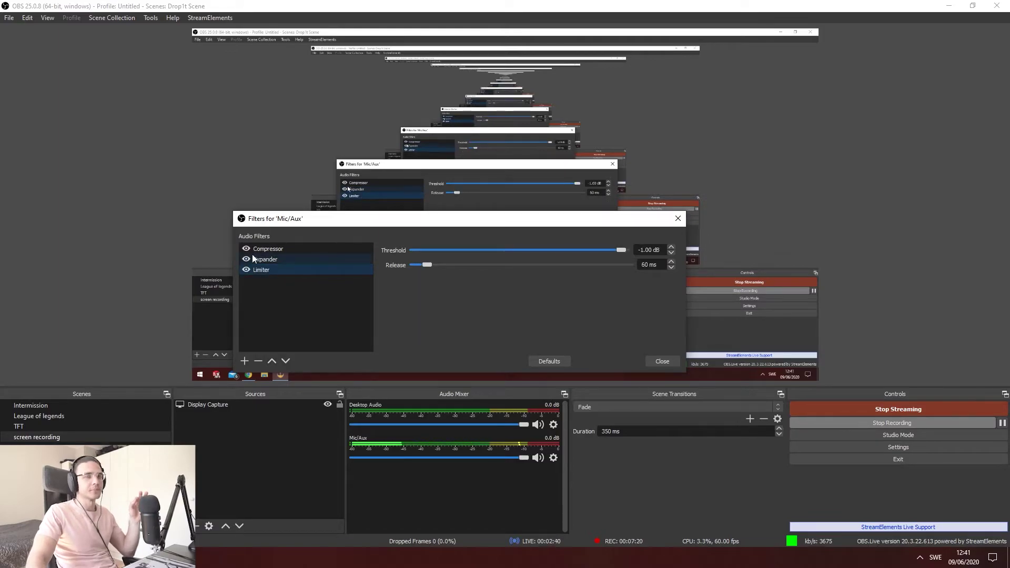
click(268, 260)
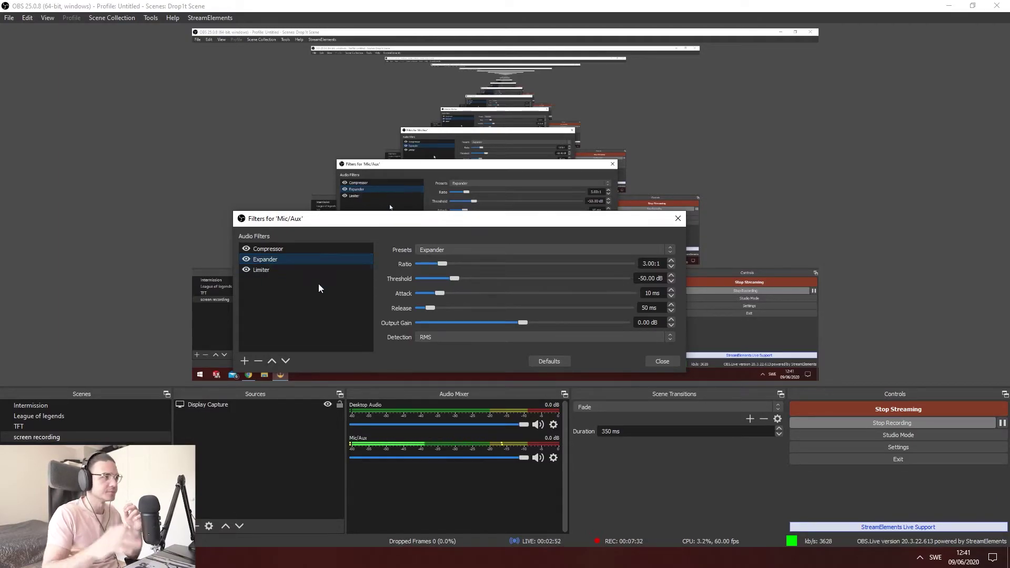
key(Down)
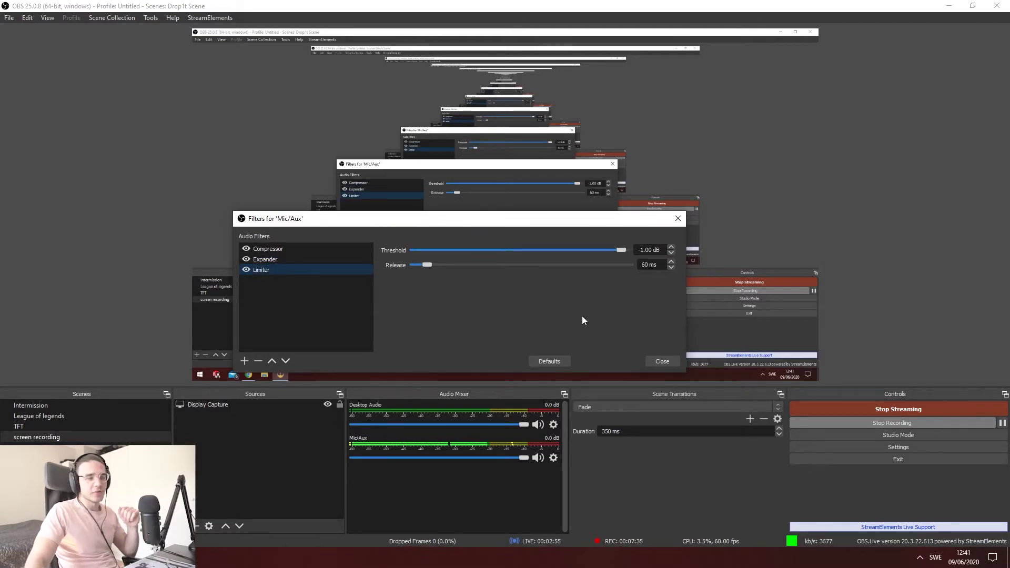
mouse_move(623, 249)
mouse_down()
mouse_move(535, 266)
mouse_move(622, 260)
mouse_up()
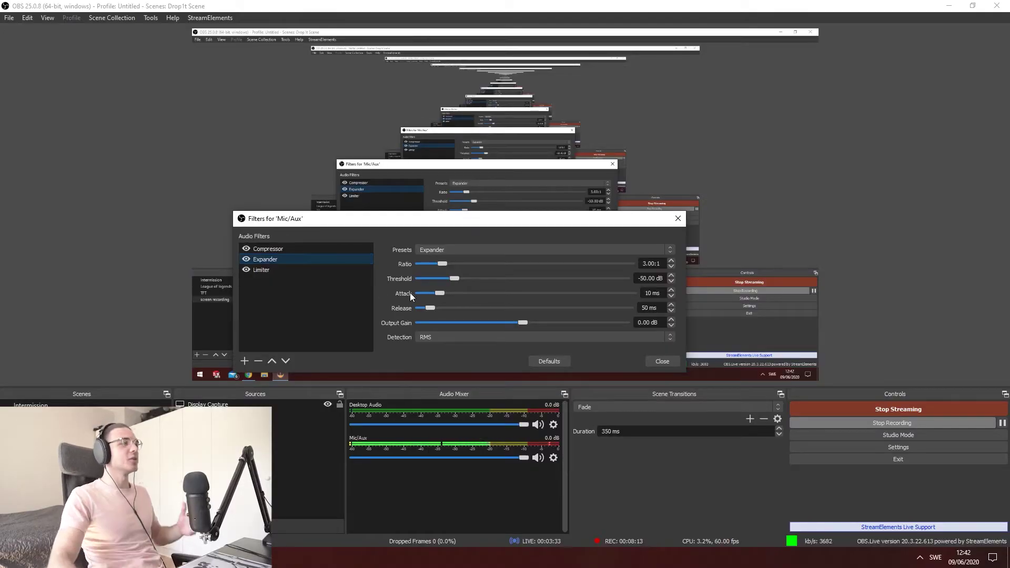
Keep the Expander preset for the microphone's Expander filter and set its threshold to -40 dB.
click(453, 250)
click(454, 250)
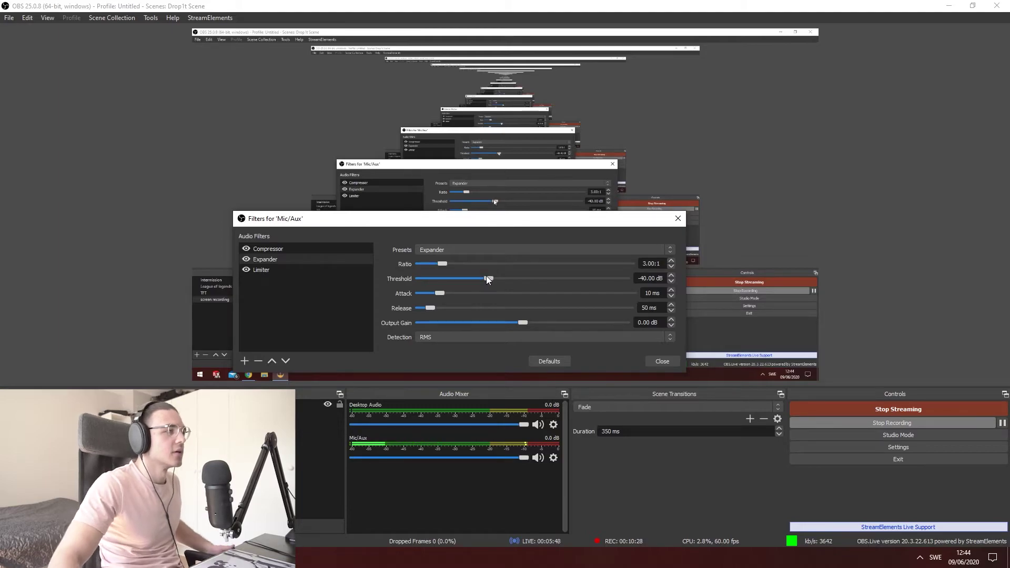
Enable the microphone's Compressor filter and set its threshold to -17 dB.
click(285, 249)
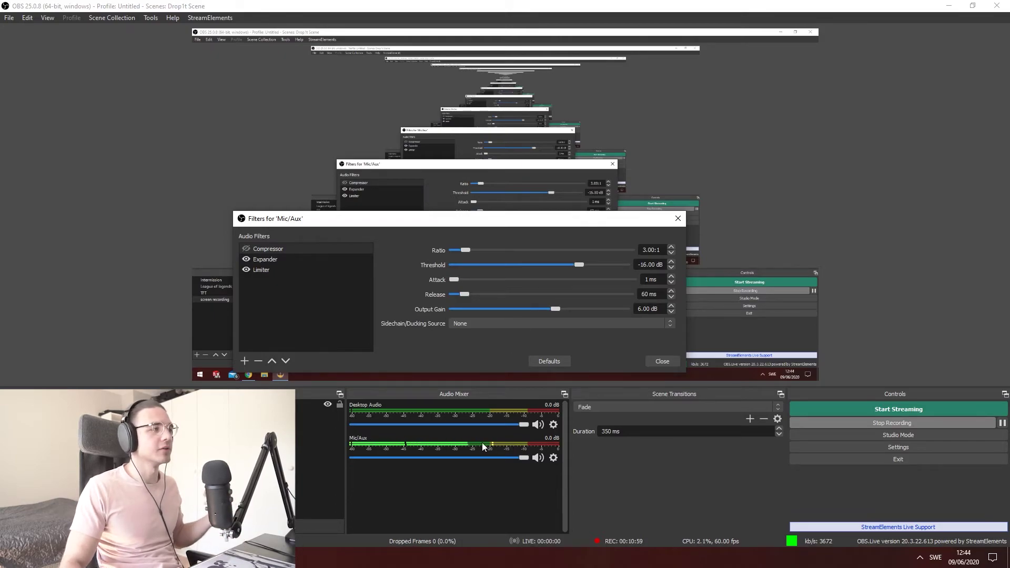
click(246, 249)
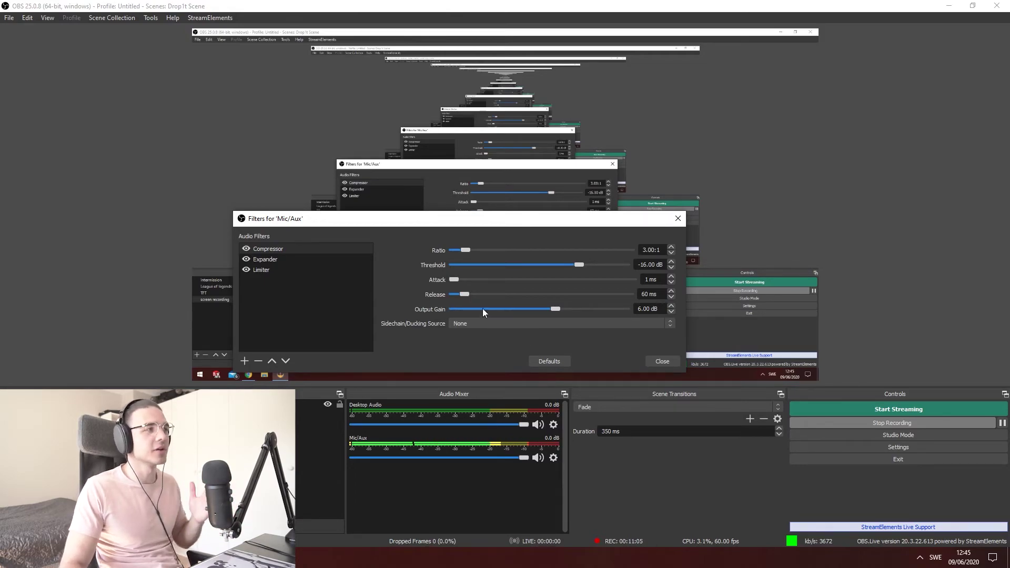
click(671, 267)
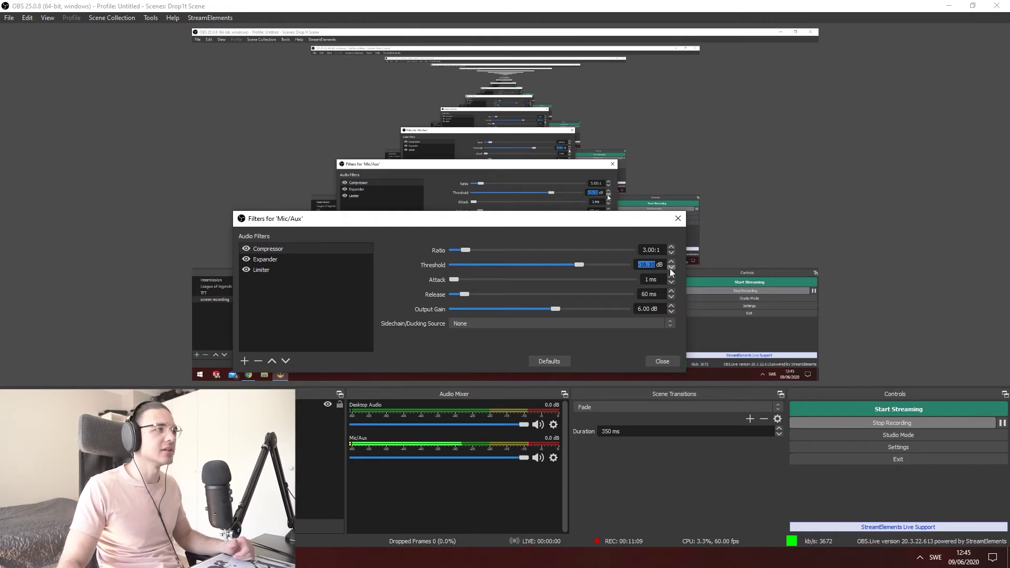
click(671, 267)
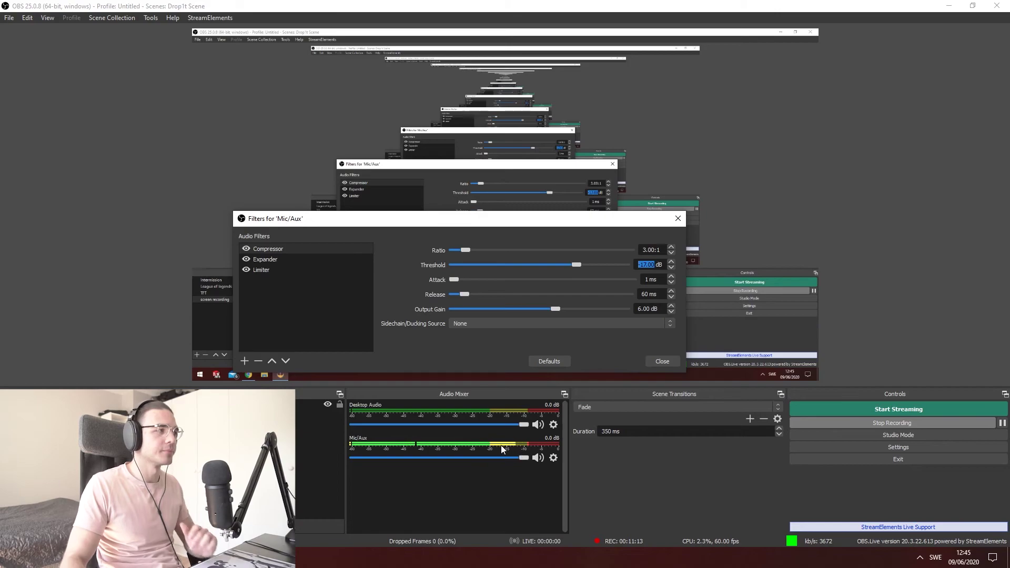
Review the settings of the Compressor, Expander and Limiter filters once more.
click(276, 260)
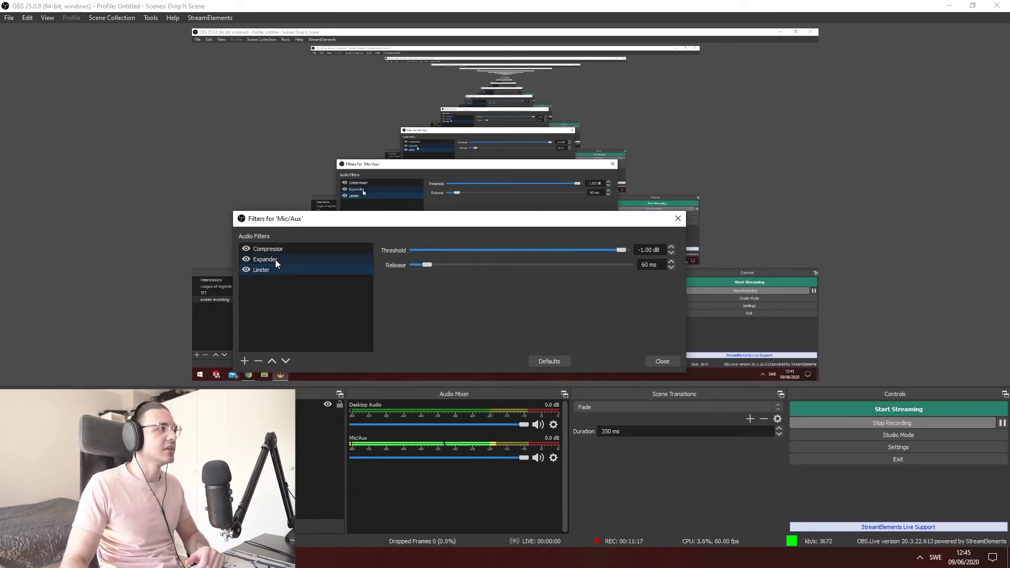
click(277, 251)
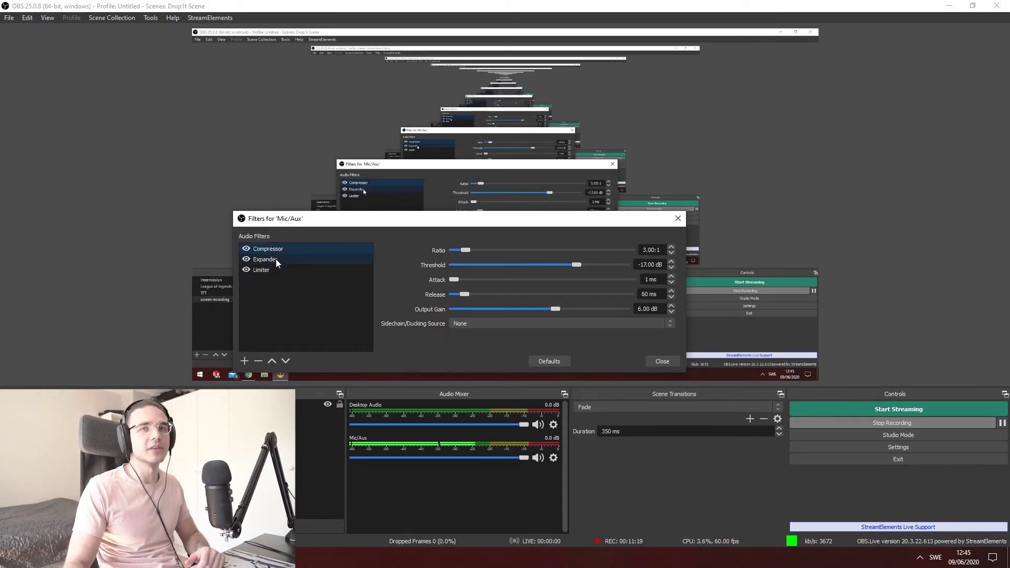
click(275, 260)
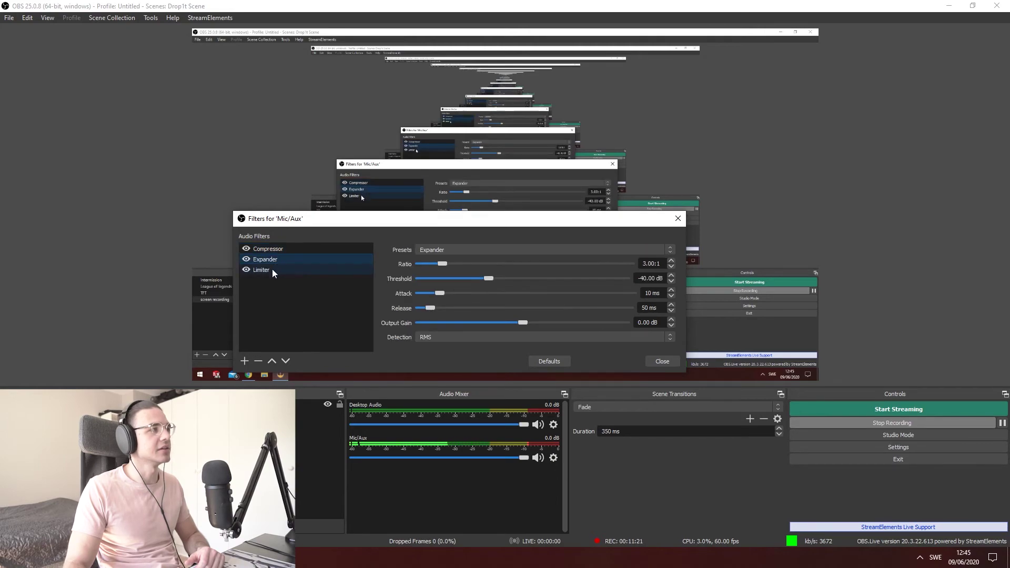
click(272, 271)
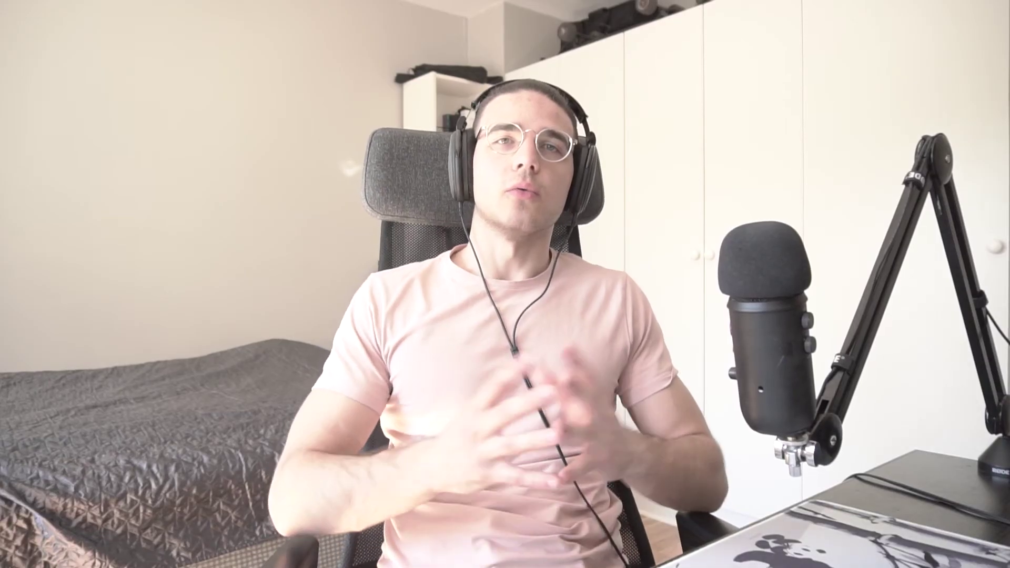